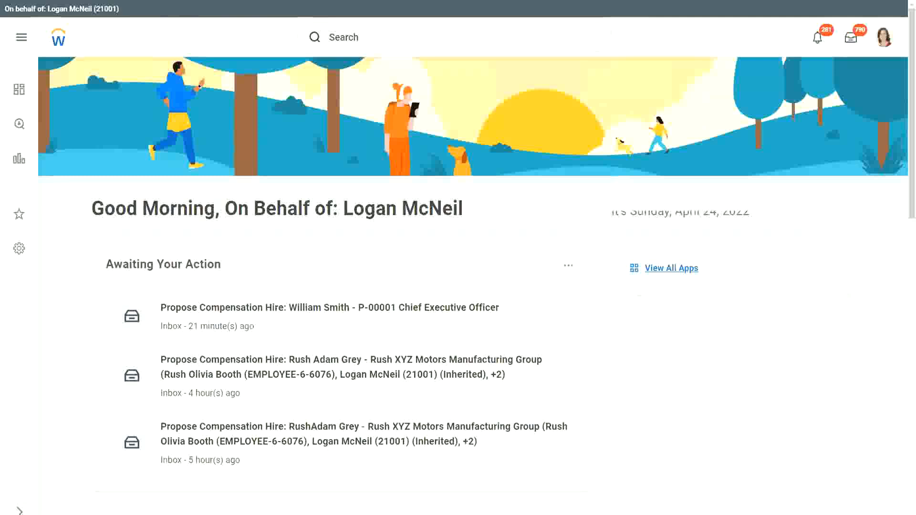
Paste the 'Dependent Information : Dependent' and 'Employee Information : Worker' lines into the blank notes.
key(alt+Tab)
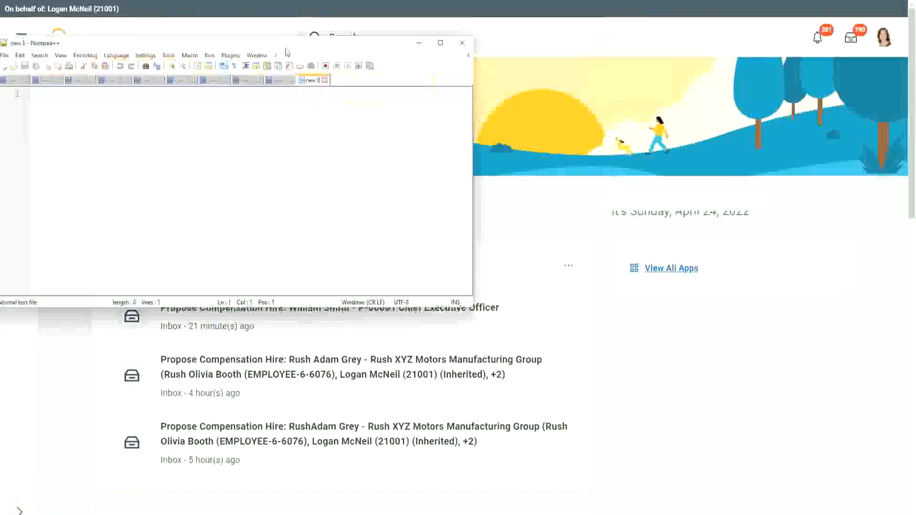
key(Return)
key(Return)
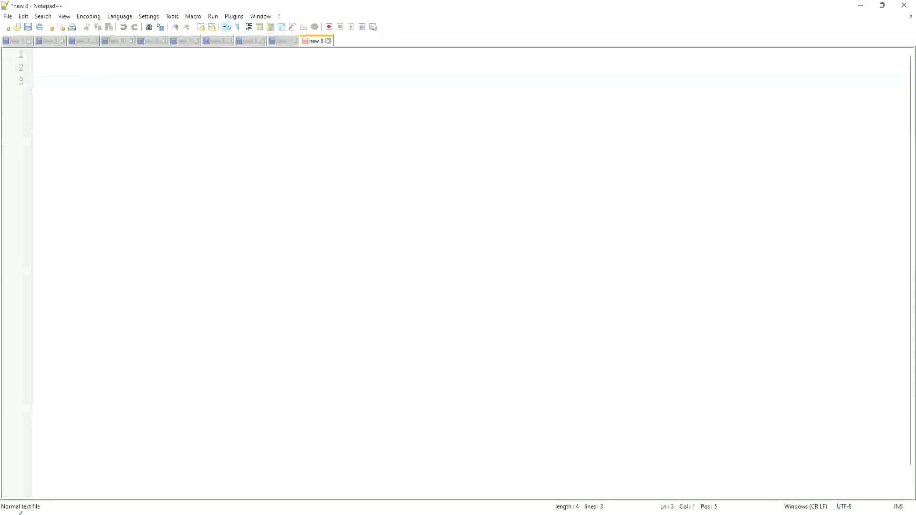
click(58, 69)
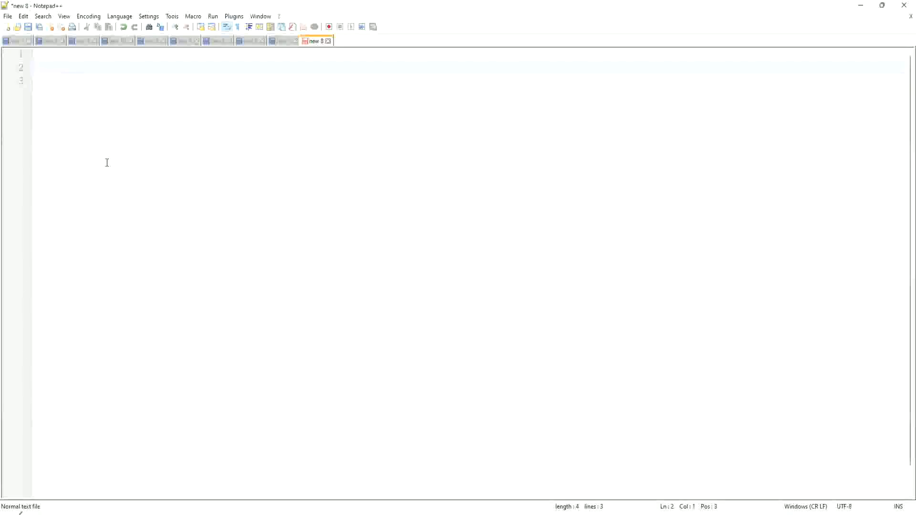
key(ctrl+v)
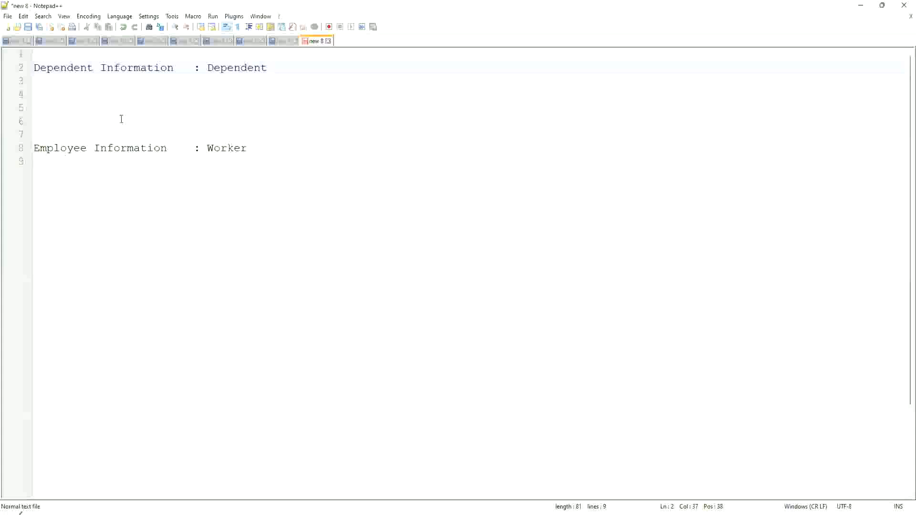
Point back and forth between the Dependent entry on line 2 and the Worker entry on line 8.
click(273, 148)
key(Down)
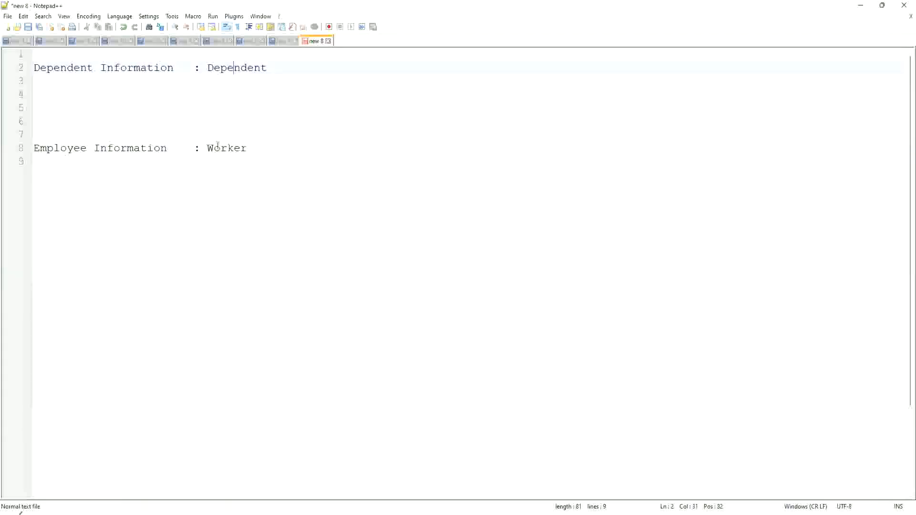
click(219, 147)
click(224, 158)
click(224, 68)
click(218, 148)
click(225, 73)
click(218, 148)
click(234, 69)
Annotate a red arrow from Dependent to Worker labelled 'Worker:Dependent(s) = 1:many'.
drag(223, 79, 223, 141)
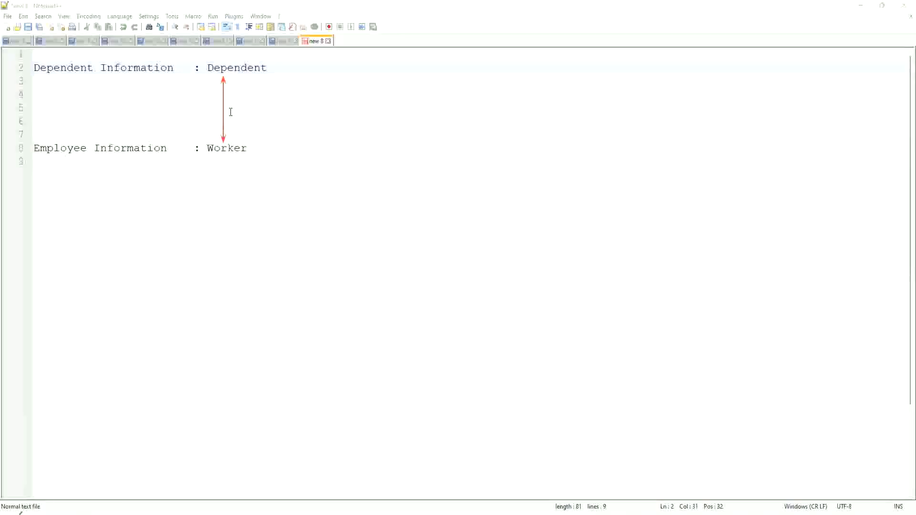
text(Worker)
text(: D)
key(BackSpace)
key(BackSpace)
text(Dependent(s) = )
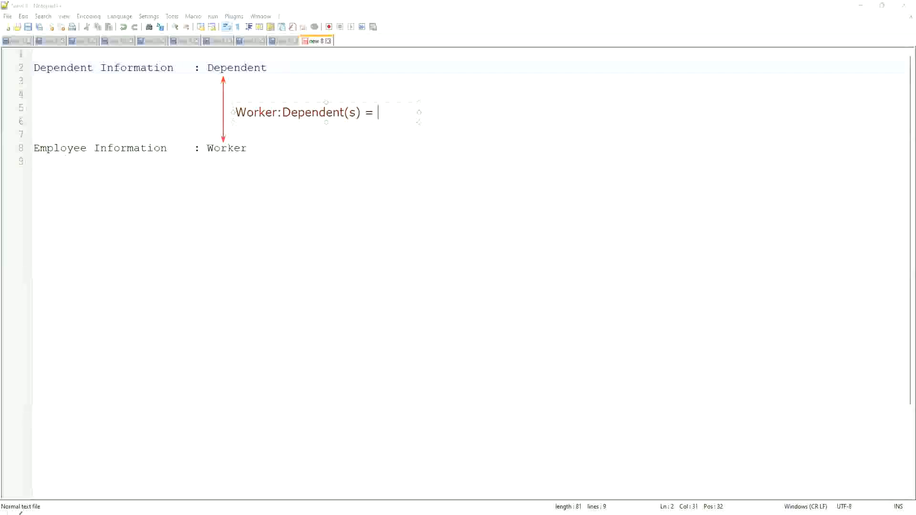
text(1:ma)
text(ny)
drag(420, 119, 496, 116)
click(256, 148)
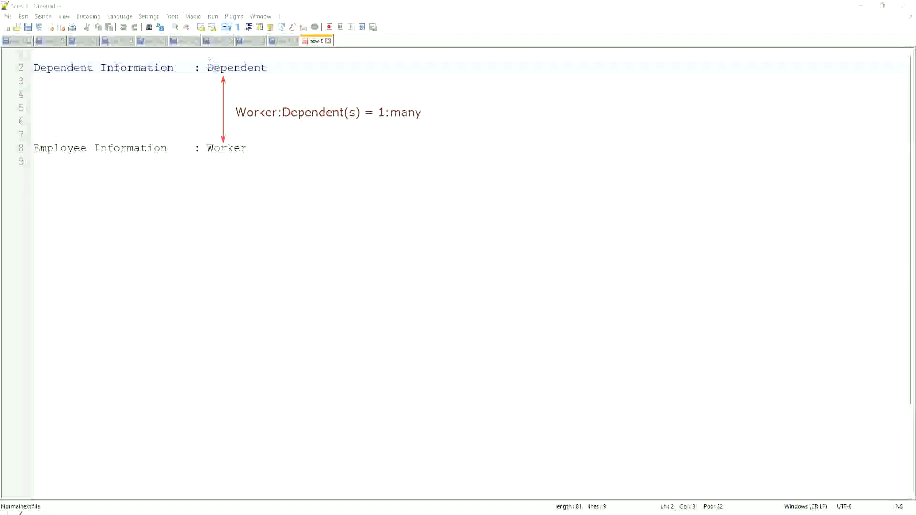
mouse_move(208, 68)
mouse_down()
mouse_move(278, 68)
mouse_move(267, 68)
mouse_up()
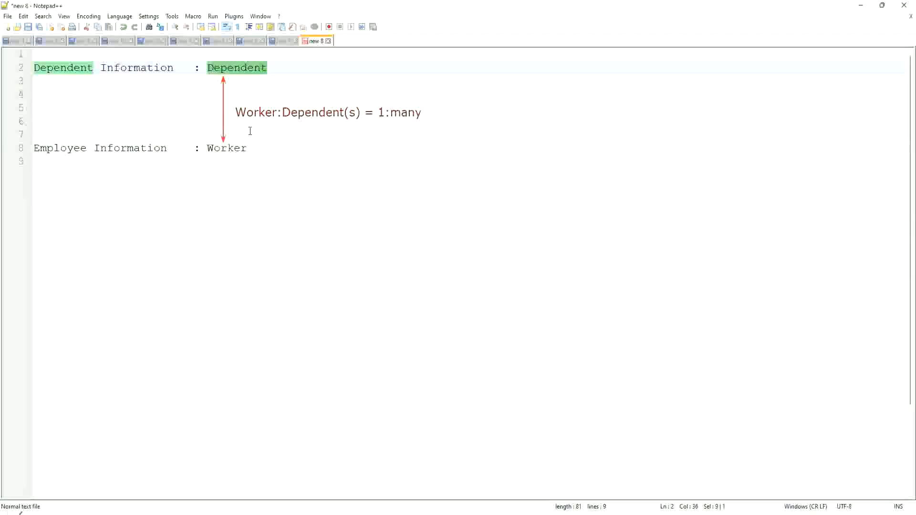
click(227, 69)
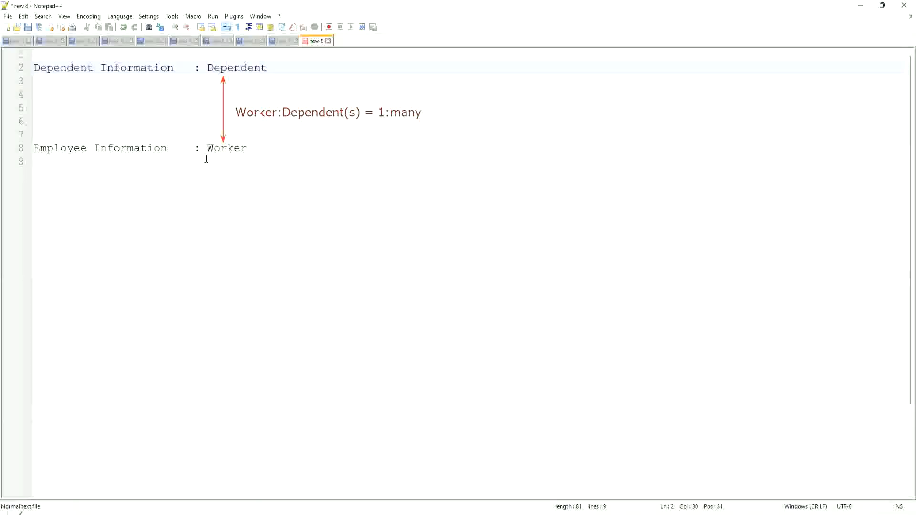
click(275, 69)
Add the heading 'Age of the Eldest Dependent of a Worker' without trailing spaces, with two blank lines below.
click(273, 160)
key(Return)
key(Return)
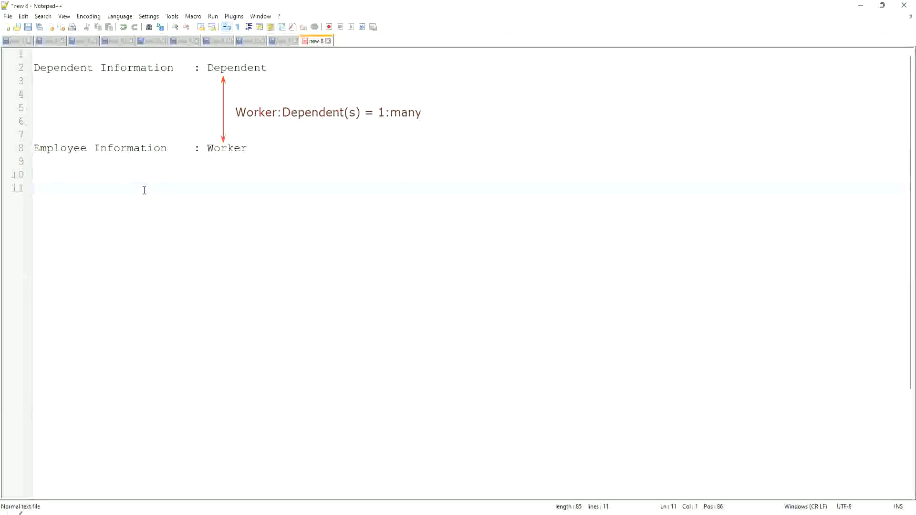
text(Age of the Eldest Dependent )
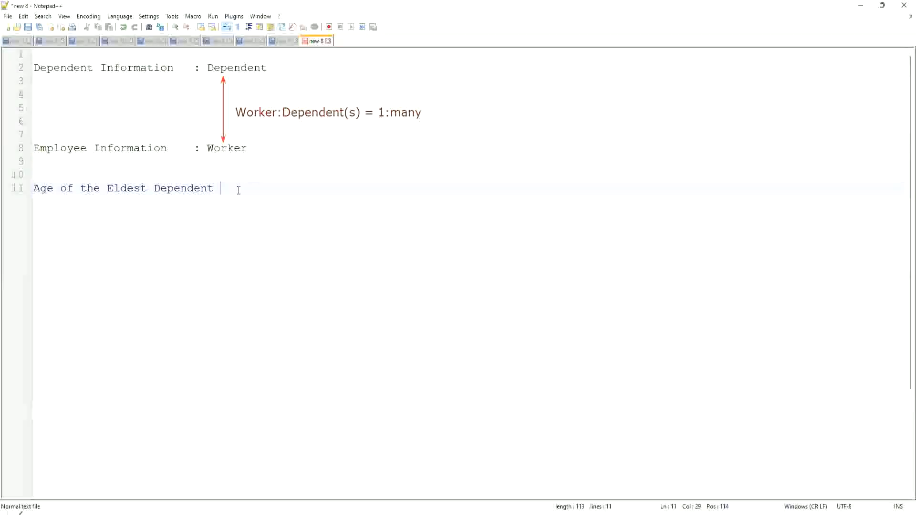
text(o)
text(f a Worker)
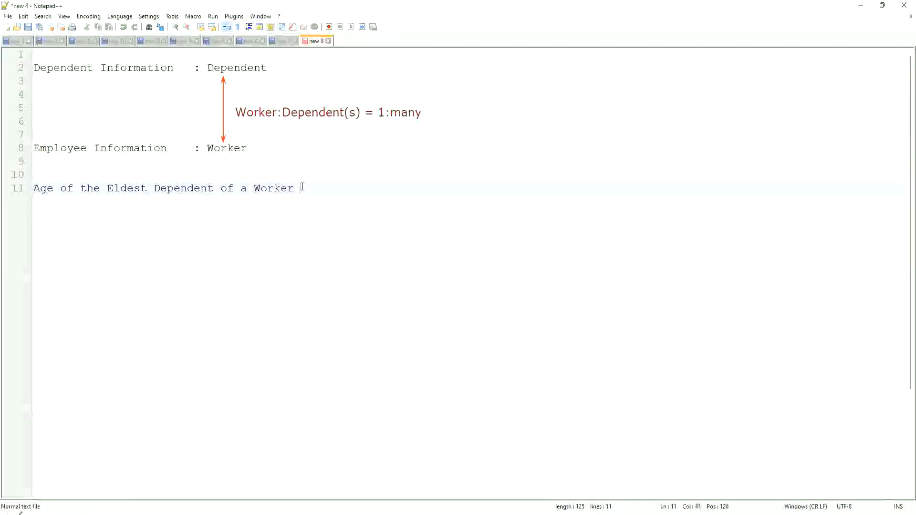
key(BackSpace)
key(BackSpace)
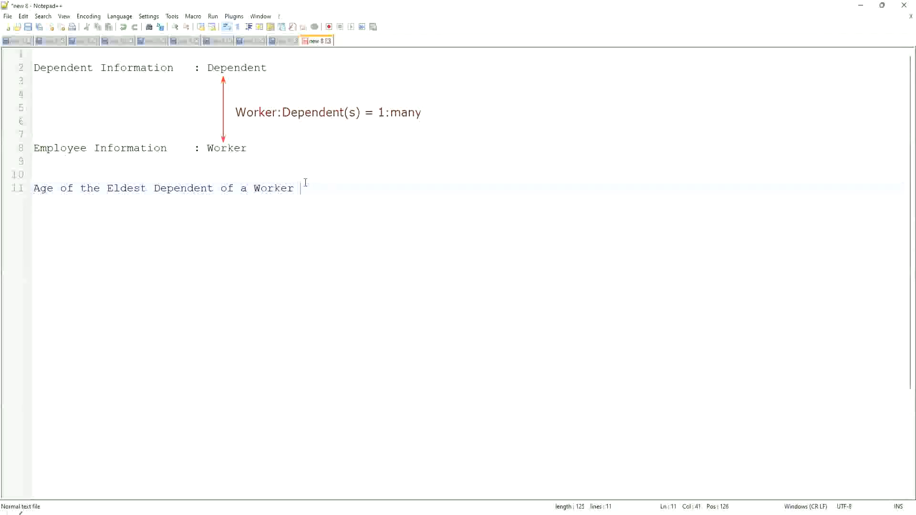
key(Return)
key(Return)
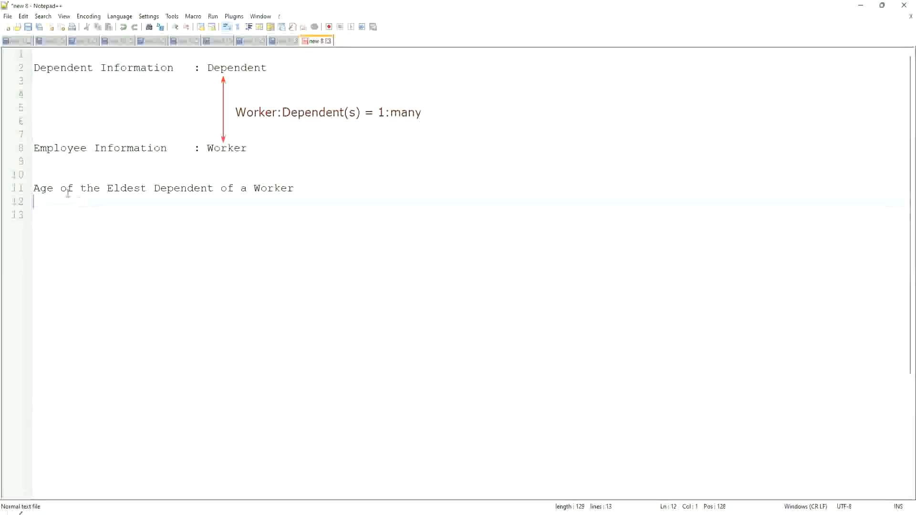
Highlight 'Age of' and 'Eldest Dependent of a Worker' in the heading for emphasis.
double_click(34, 188)
drag(35, 187, 315, 189)
click(301, 189)
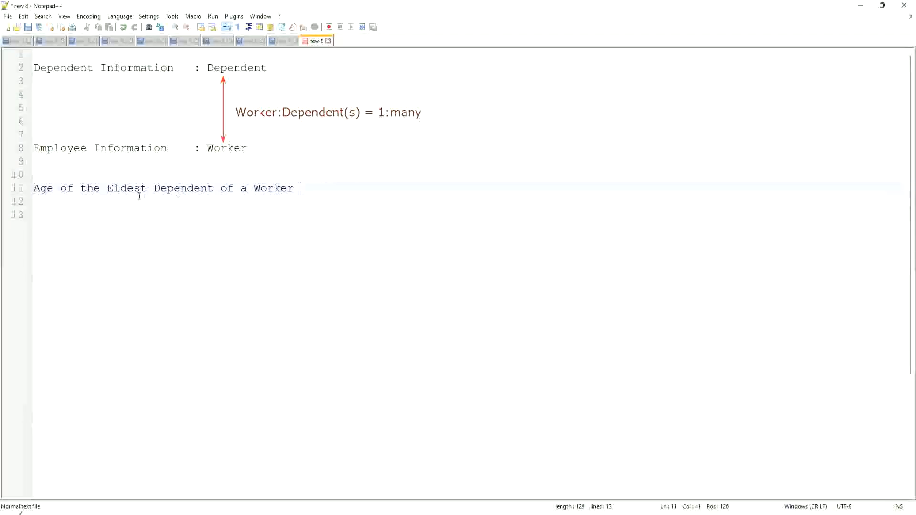
drag(106, 188, 295, 188)
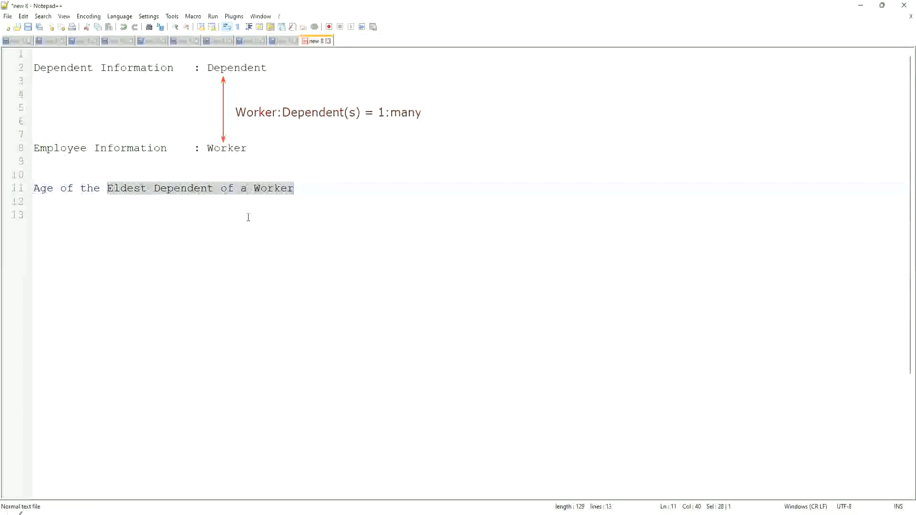
click(191, 192)
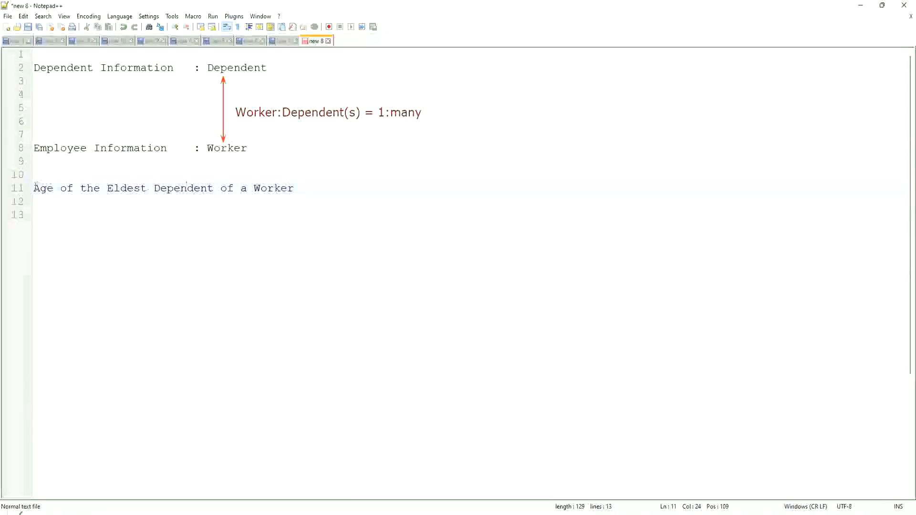
key(Home)
drag(34, 189, 214, 189)
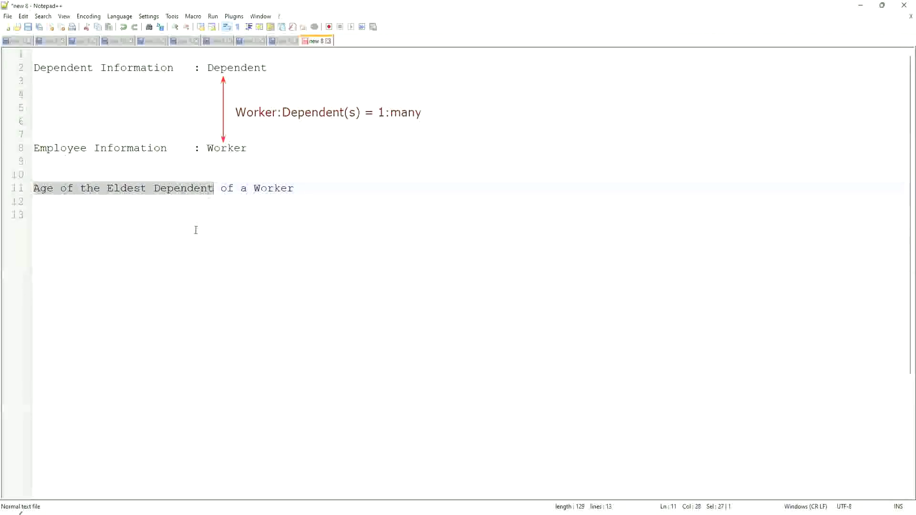
click(163, 212)
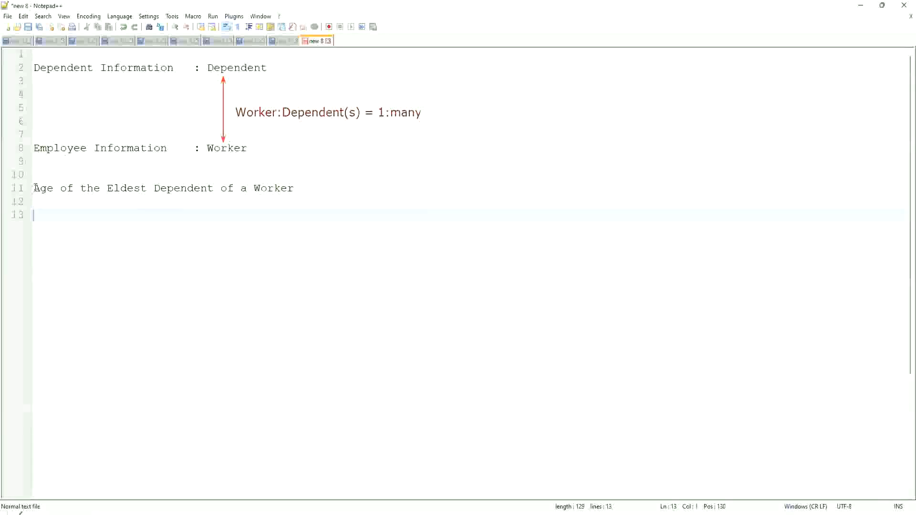
Re-emphasise the eldest dependent phrase, then add three blank lines below the heading.
drag(34, 188, 220, 188)
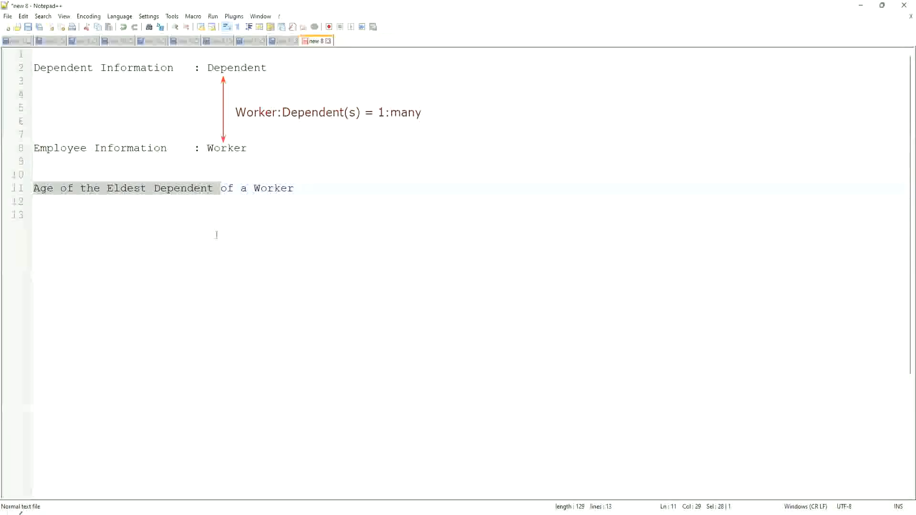
click(306, 190)
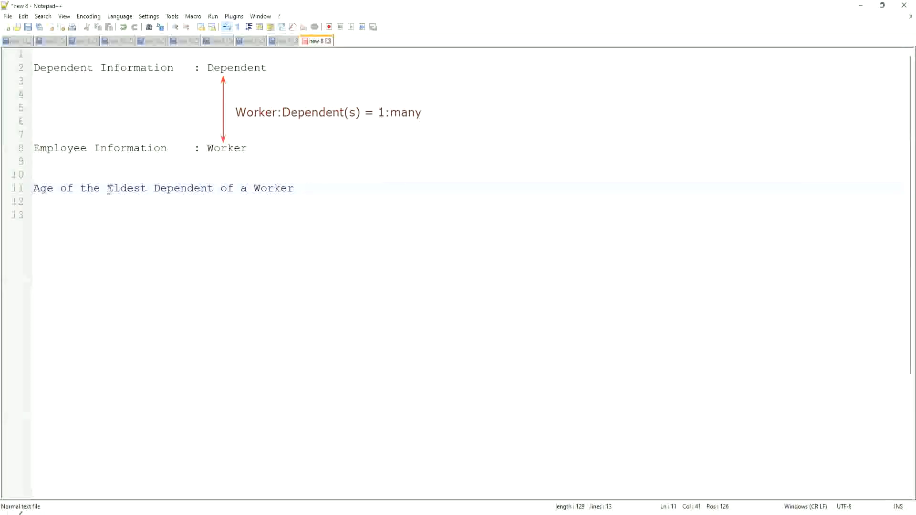
drag(107, 189, 297, 189)
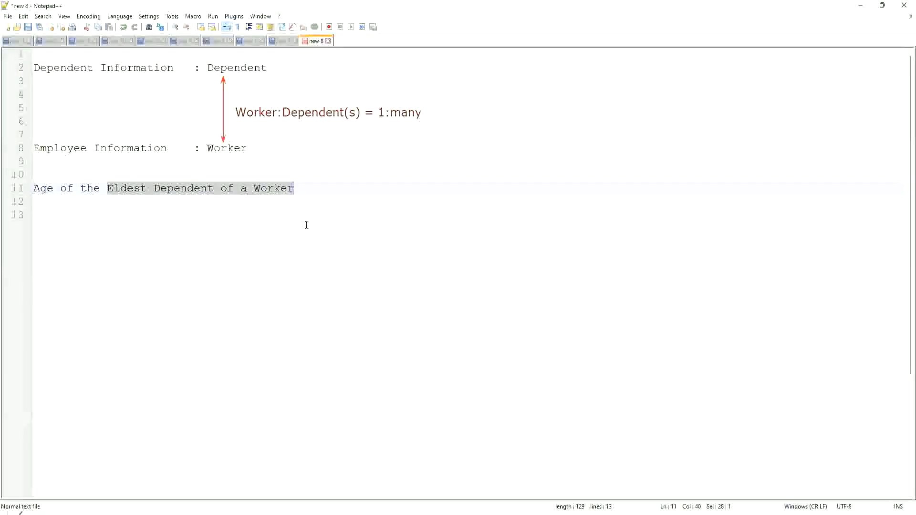
click(311, 188)
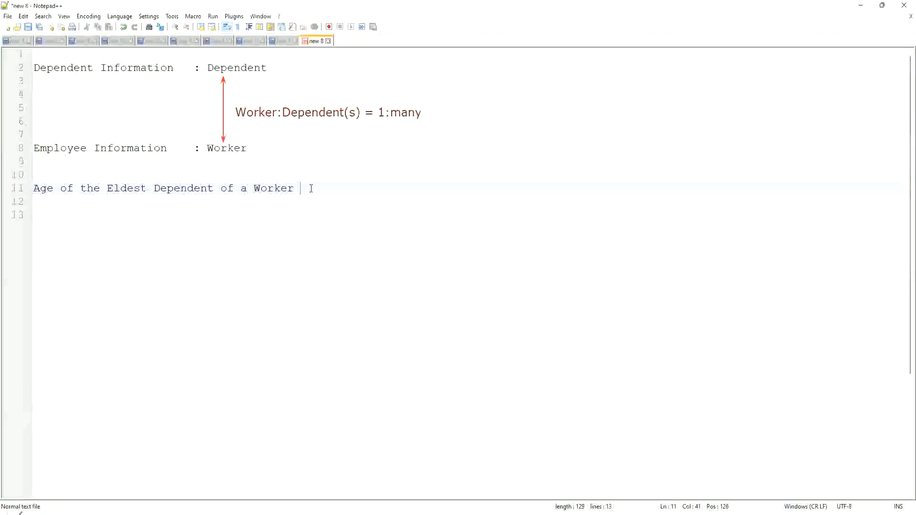
key(Return)
key(Return)
key(Return)
key(Up)
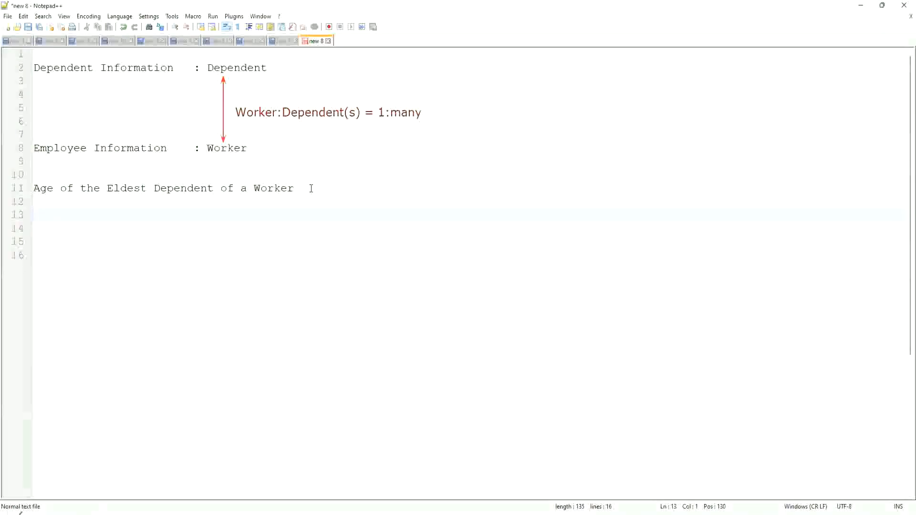
text(How to)
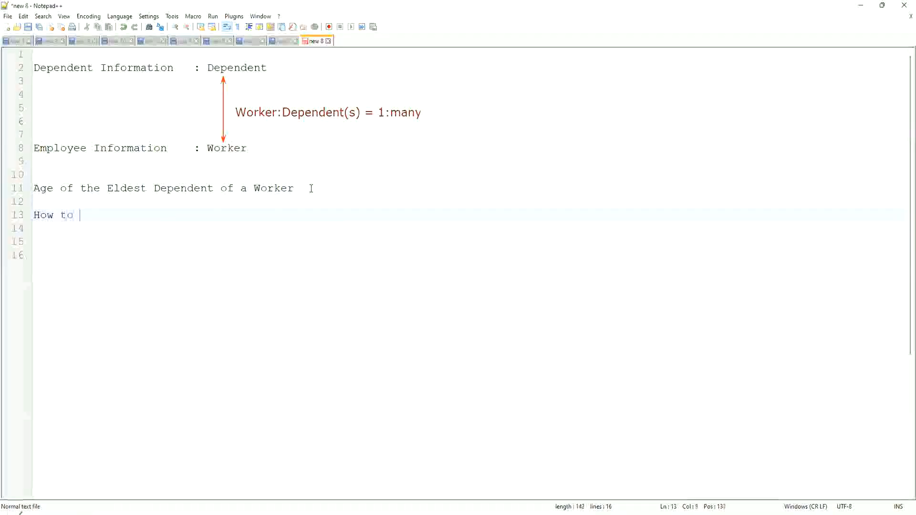
Write 'How to find the Eldest Dependent ??' and 'Basis of the Age of the Dependent' on new lines.
key(BackSpace)
key(BackSpace)
key(BackSpace)
key(BackSpace)
key(BackSpace)
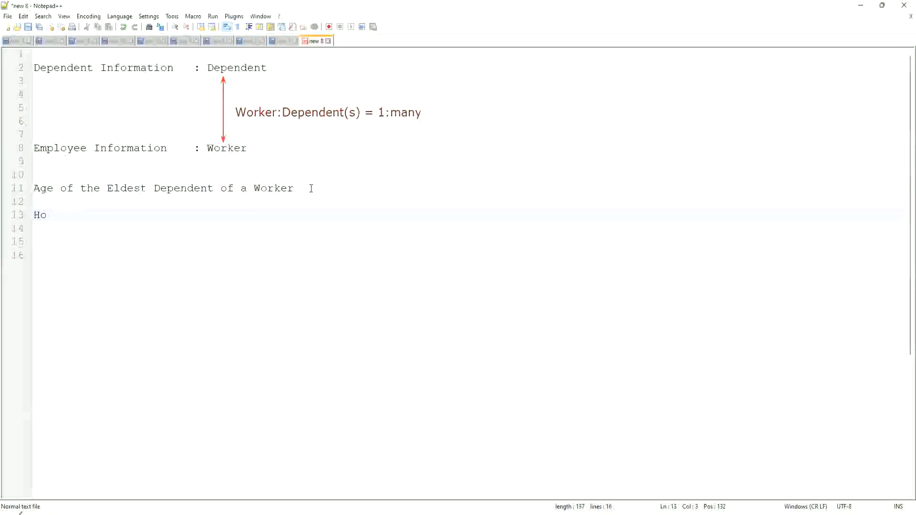
text(w to find the Eldest Dependent )
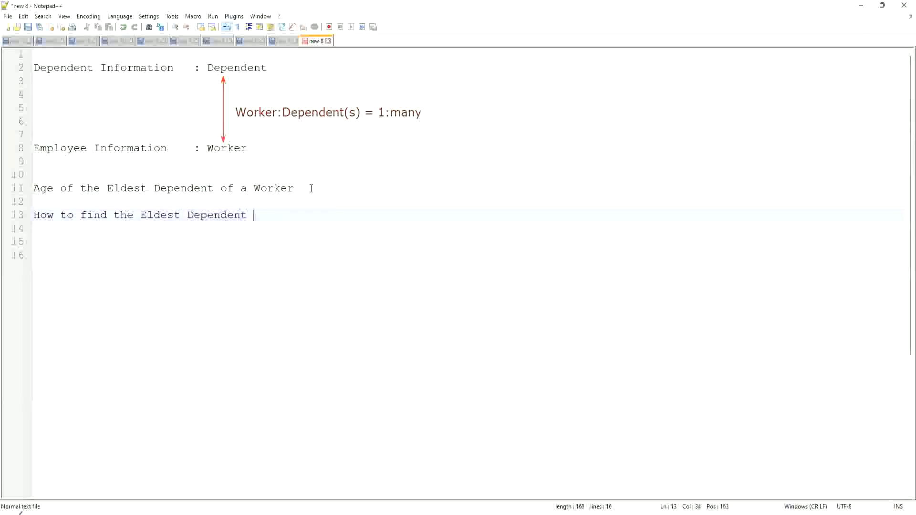
text(??)
key(Return)
key(Return)
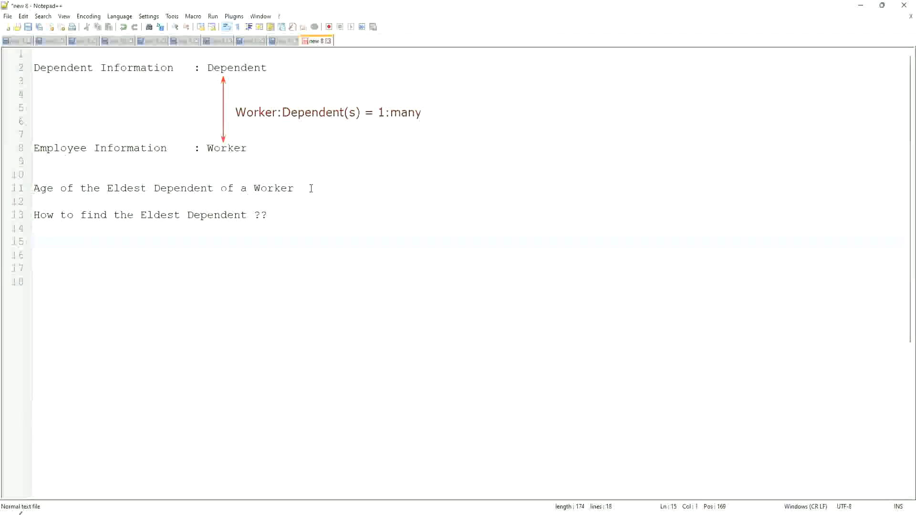
text(Basis of the Age of the Dependent)
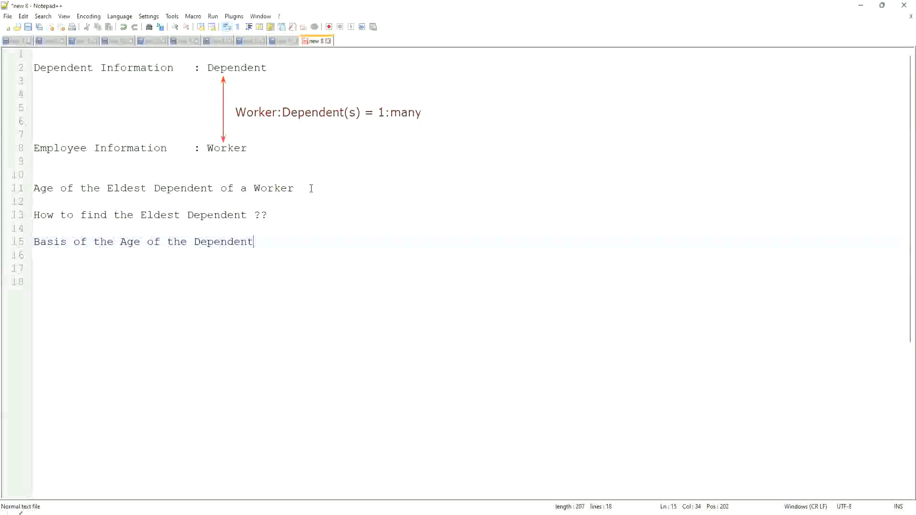
key(Return)
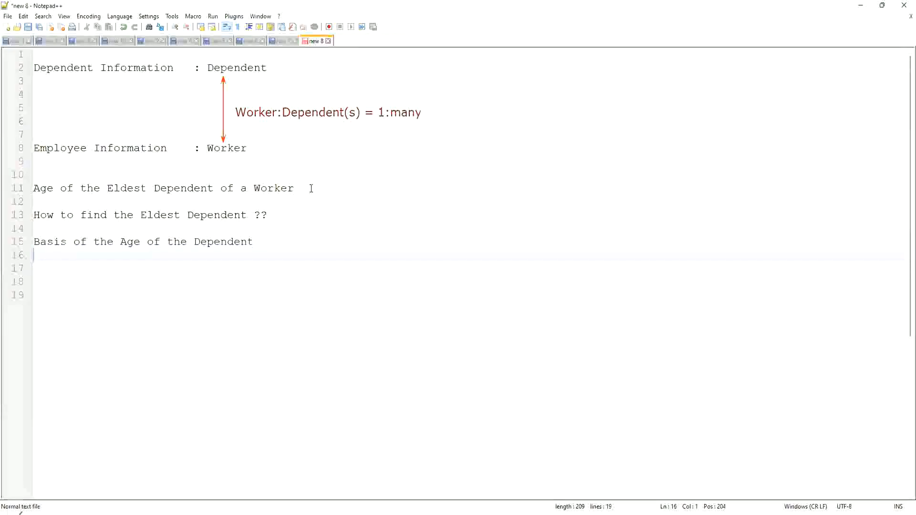
text(1.0, )
text(15)
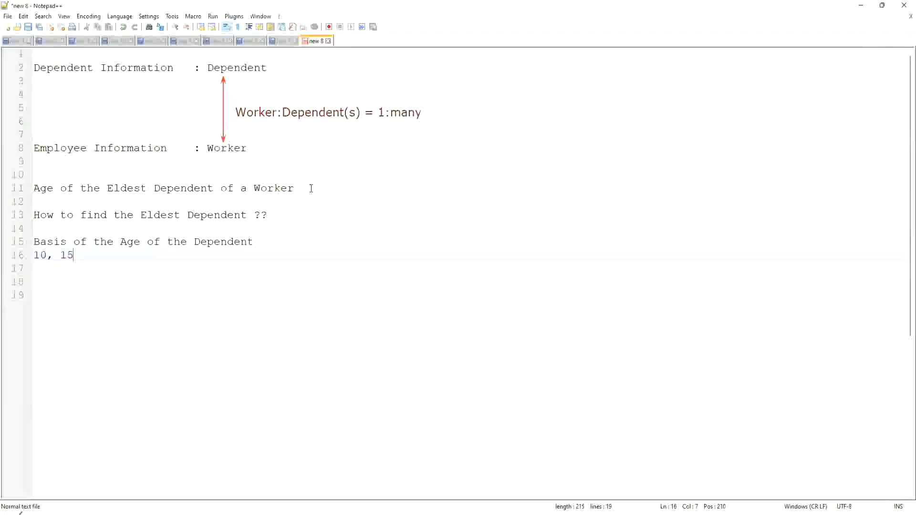
text(, )
text(42)
List the sample ages as '15, 10, 42', swapping the typed 10 and 15, with new lines below.
key(Left)
key(Left)
key(Left)
key(Left)
key(Left)
key(Left)
key(Delete)
text(5)
key(Right)
key(Right)
key(Right)
key(shift+Right)
text(0)
key(Right)
key(Right)
key(Right)
key(Right)
key(Return)
key(Return)
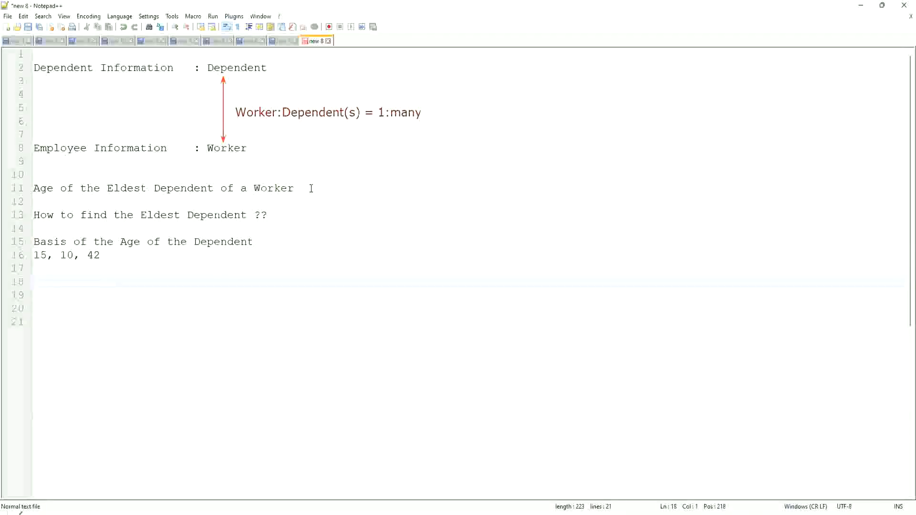
text(Sort - Des)
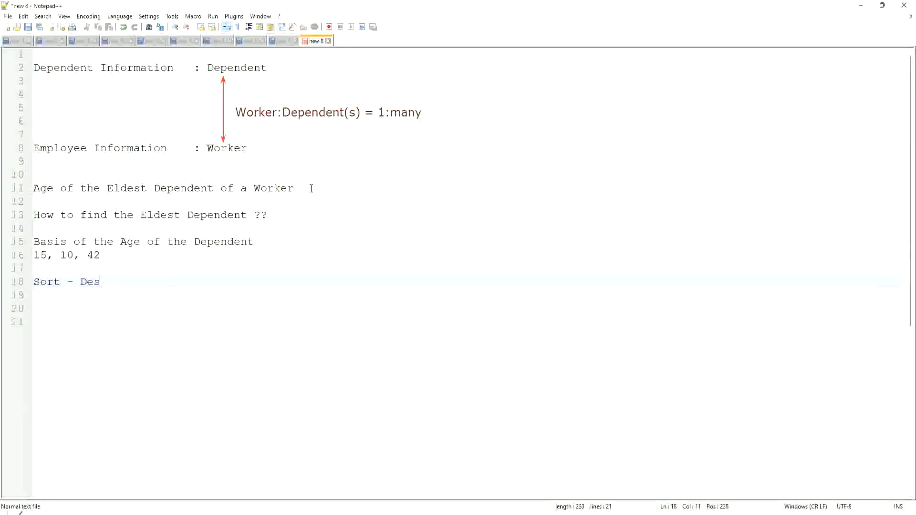
text(ending)
Write 'Sort - Descending : 42, 15, 10' with the Descending typo fixed, marking the top age 42.
key(Left)
key(Left)
key(Left)
key(Left)
text(c)
key(Right)
key(Right)
key(Right)
key(Right)
key(Right)
text(: 42, 15, 10)
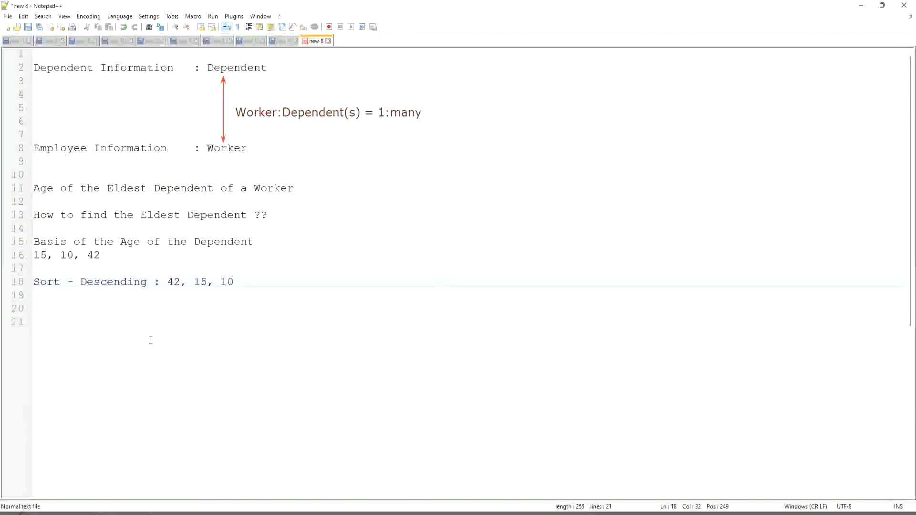
drag(167, 283, 183, 282)
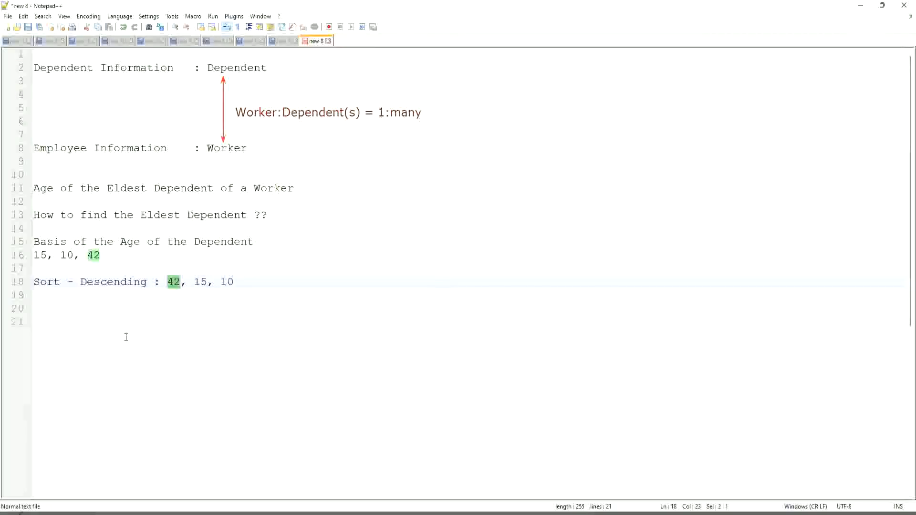
click(281, 280)
Add 'Take the First One' on the next line and begin 'Eldest' a few lines lower.
key(Return)
text(Take the First One)
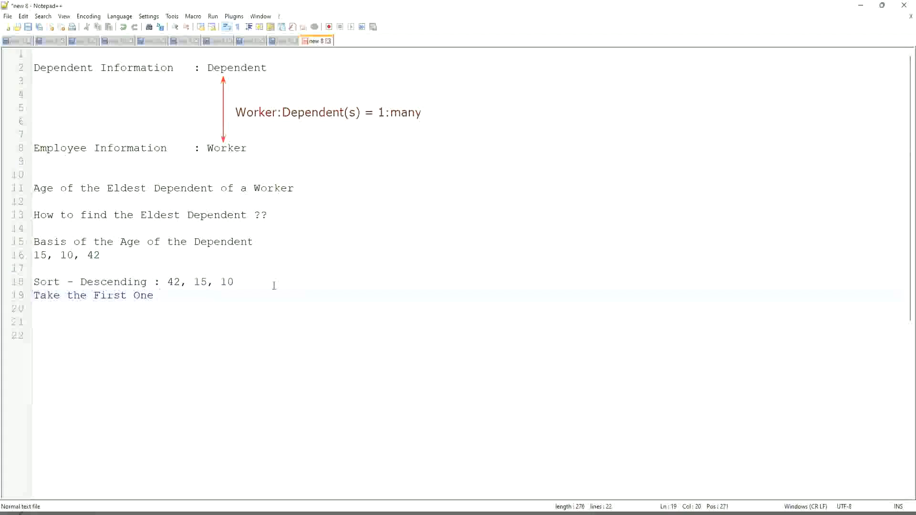
key(Down)
key(Return)
key(Return)
text(Ele)
key(BackSpace)
text(dest)
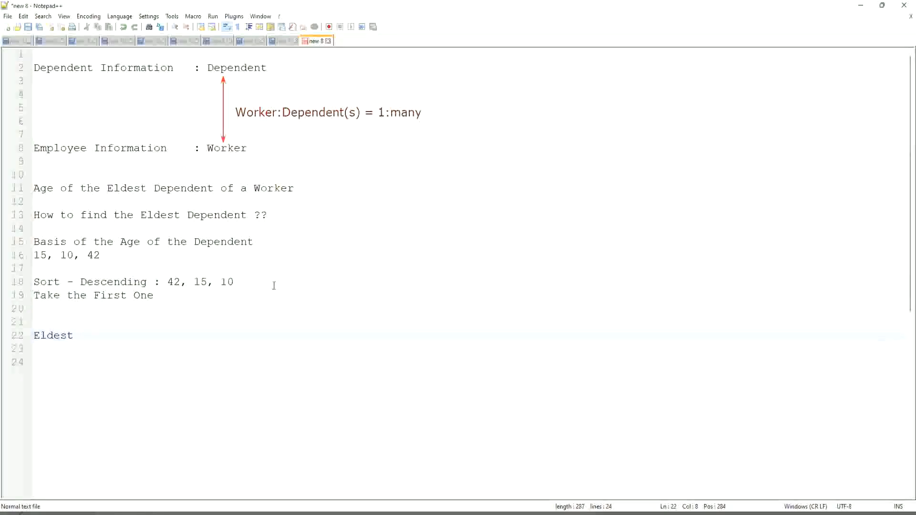
Add an extra sample age 35 on its own line beneath '15, 10, 42'.
click(117, 256)
key(Return)
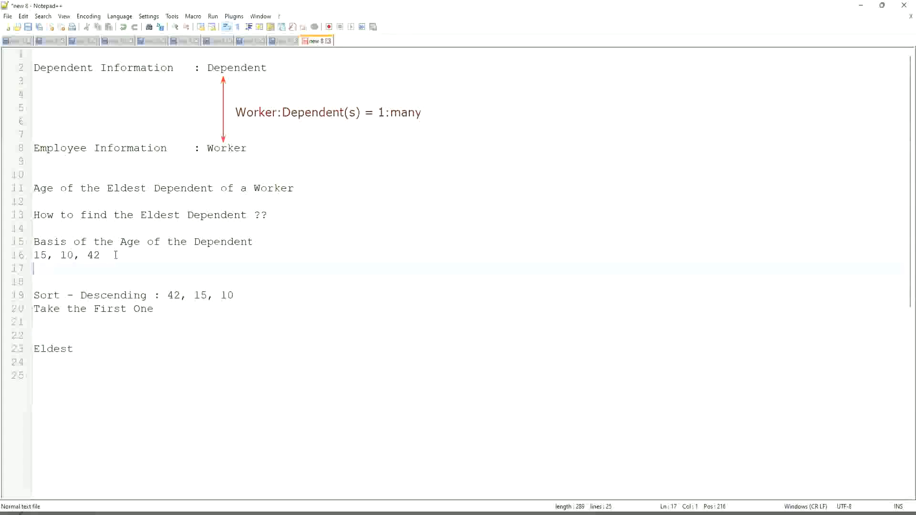
text(35)
drag(50, 269, 35, 270)
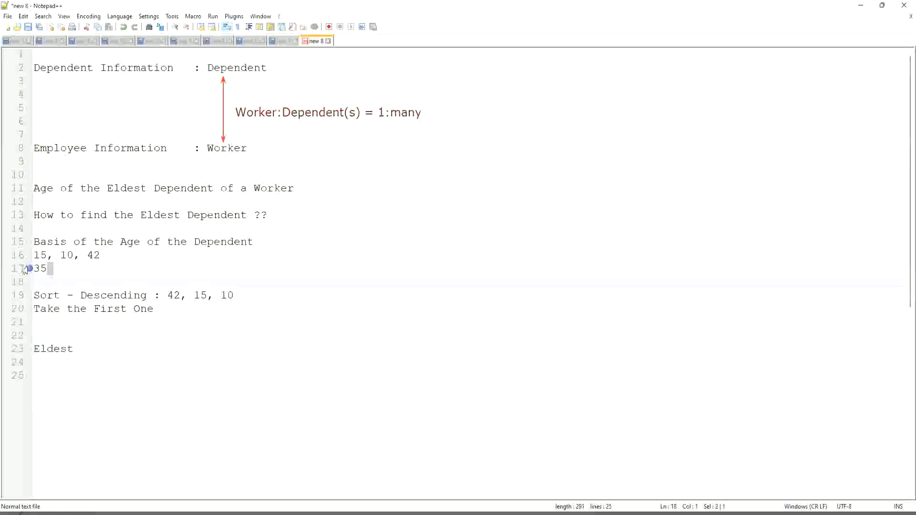
click(69, 268)
Point out the sorted ages, 'Take the First One' and the word Eldest while explaining.
click(164, 294)
click(250, 297)
click(173, 309)
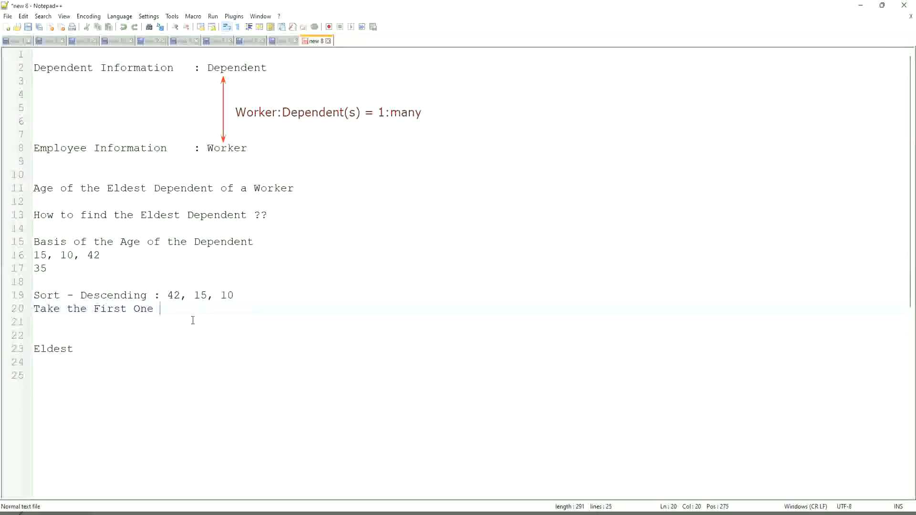
click(36, 348)
double_click(41, 349)
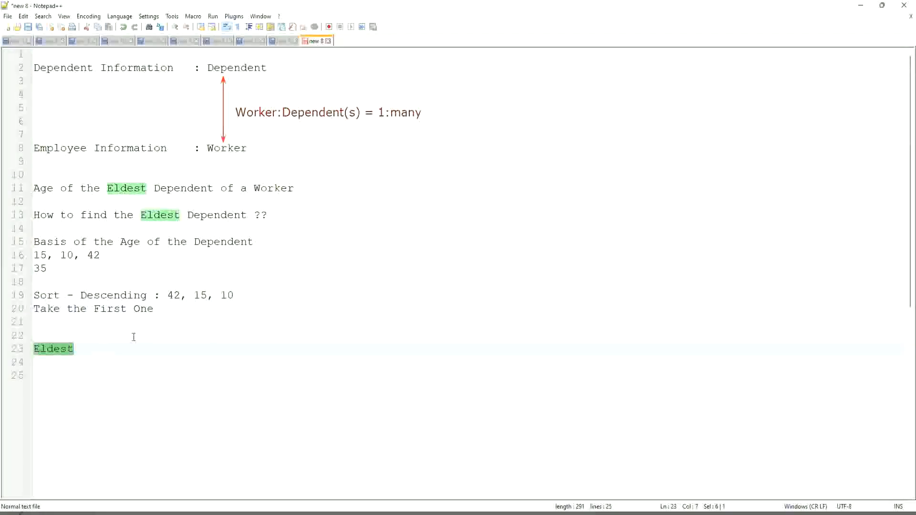
click(108, 255)
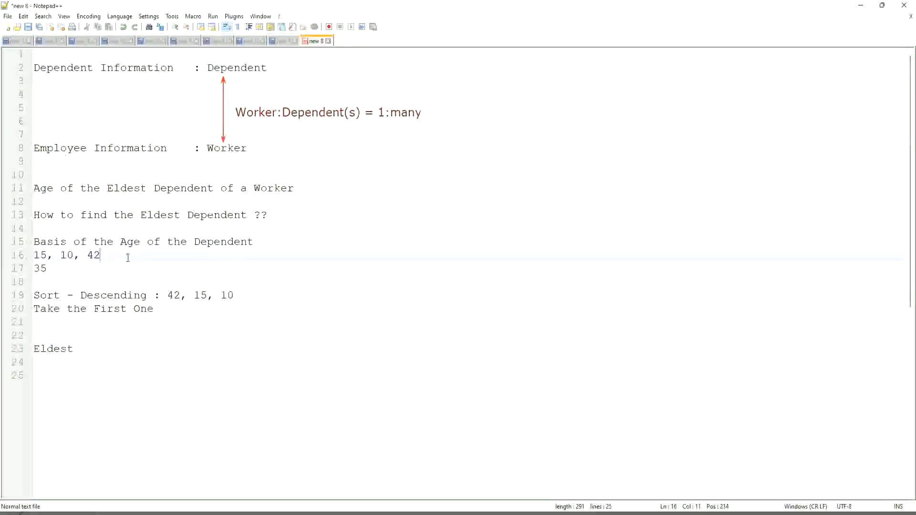
text(, 45)
text(,63)
Extend the sample ages to '15, 10, 42, 42', turning the typed 45 into 42 and dropping ', 63'.
key(Left)
key(Left)
key(Left)
key(shift+Left)
key(Delete)
text(2)
key(Left)
key(Left)
key(BackSpace)
key(Right)
key(Right)
key(Right)
key(Left)
key(Left)
key(Left)
key(Left)
key(Left)
key(Left)
key(Left)
key(Left)
key(Left)
key(Right)
key(Right)
key(Right)
key(Right)
key(Right)
key(Right)
key(Right)
key(Right)
key(shift+Right)
key(shift+Right)
key(shift+Right)
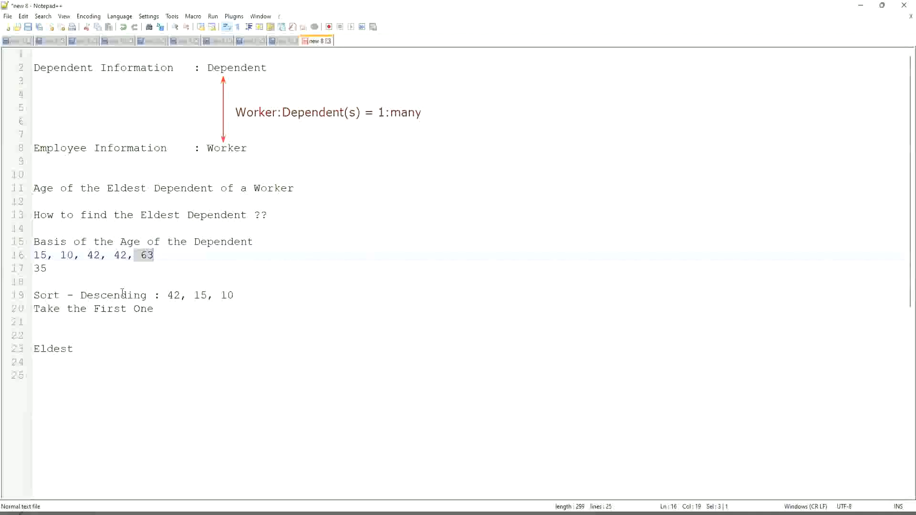
key(BackSpace)
key(BackSpace)
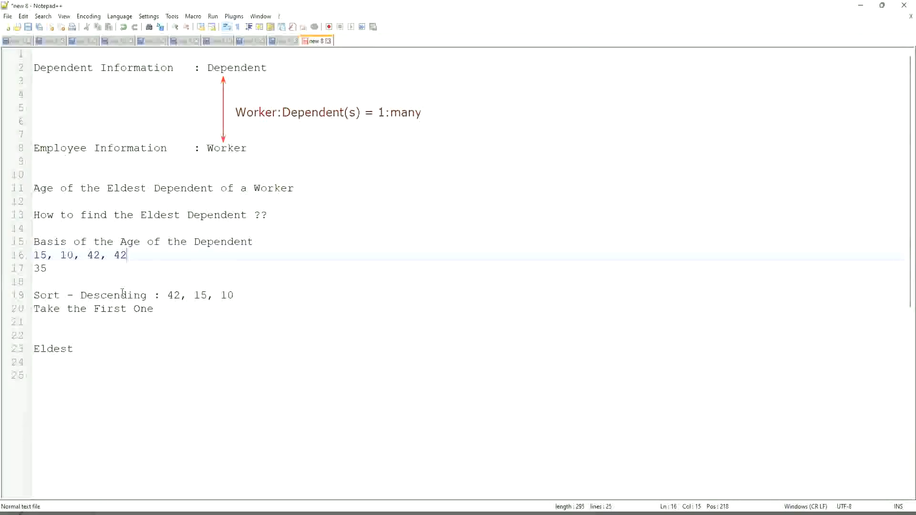
key(BackSpace)
text(3, 75, 82)
key(shift+Home)
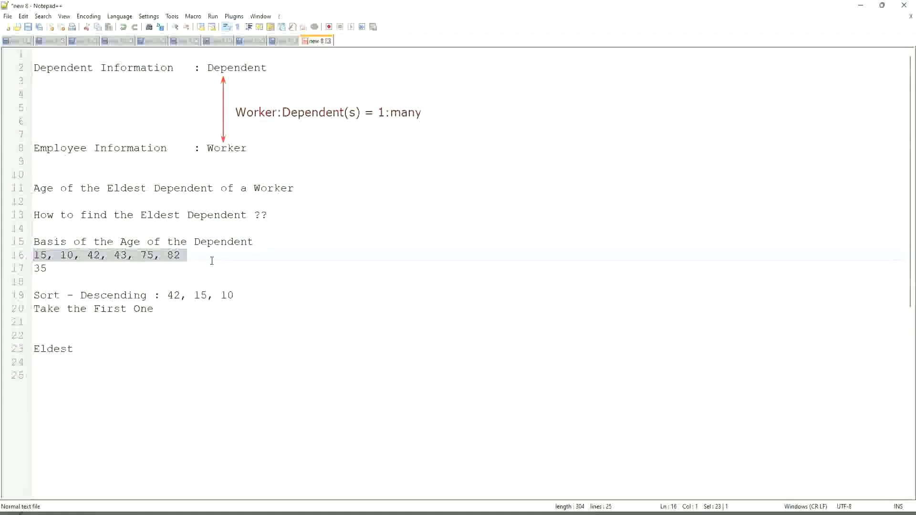
click(74, 296)
click(107, 295)
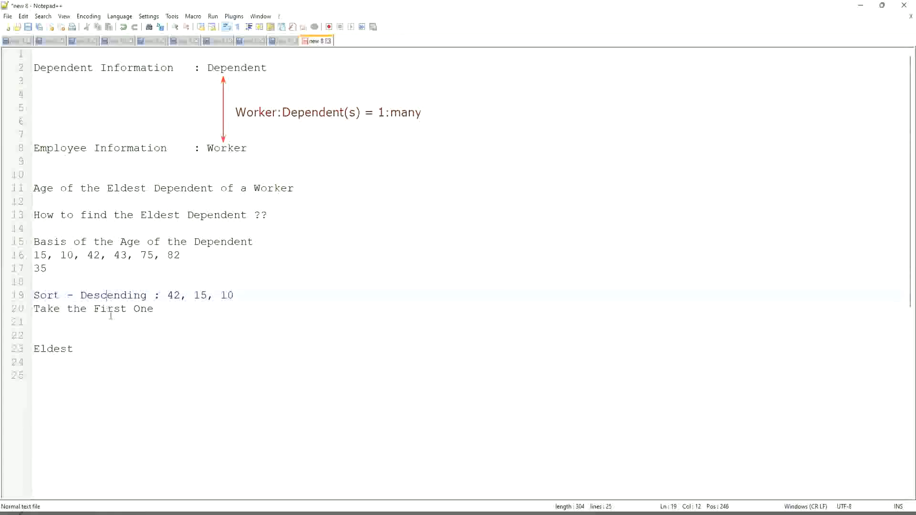
click(114, 295)
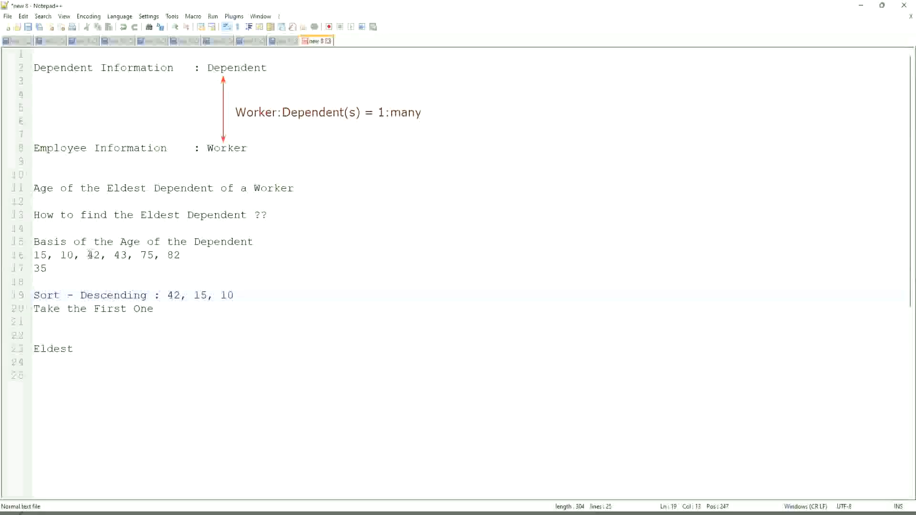
drag(88, 255, 128, 257)
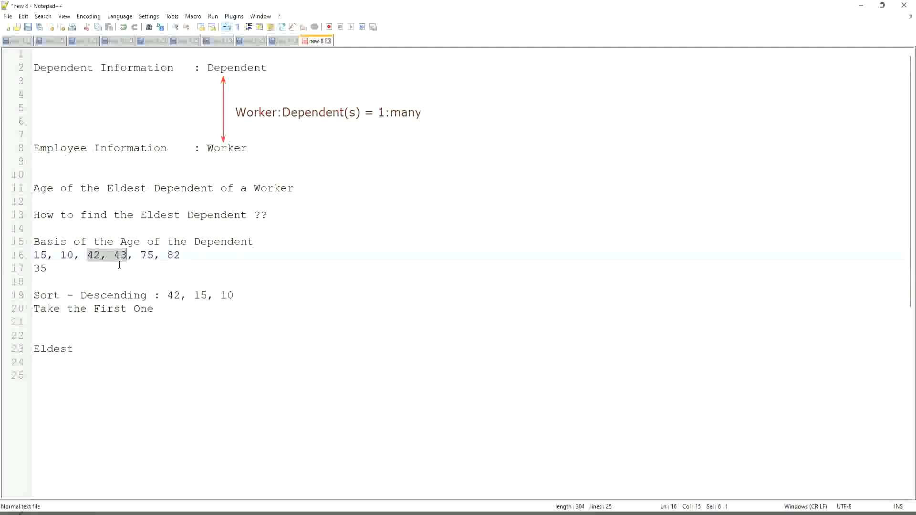
click(119, 260)
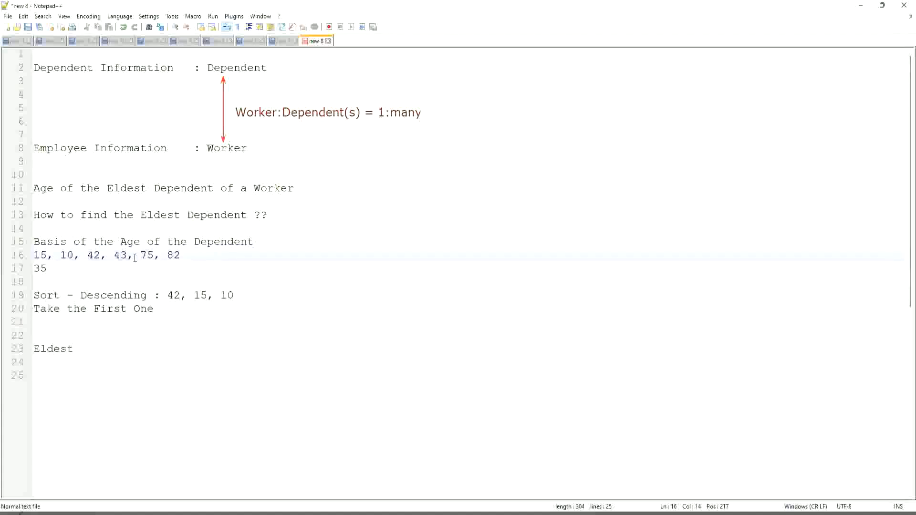
click(93, 256)
drag(33, 257, 188, 257)
click(204, 255)
key(Left)
key(Left)
click(106, 254)
click(101, 295)
click(100, 309)
double_click(217, 148)
double_click(237, 68)
click(252, 148)
click(103, 351)
Add the line 'Extract Single Instance (ESI) / Lookup Related Value (LRV)' below Eldest.
key(Return)
key(Return)
key(Return)
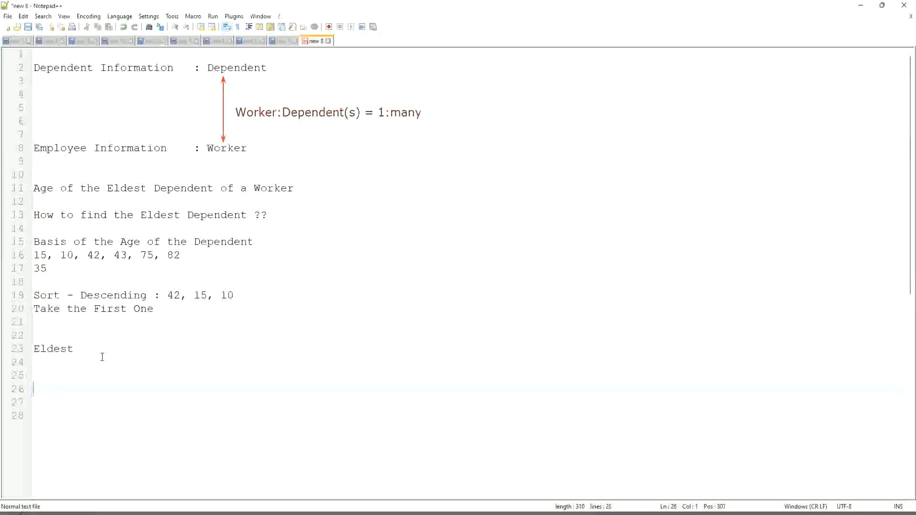
text(Extract Single Instance )
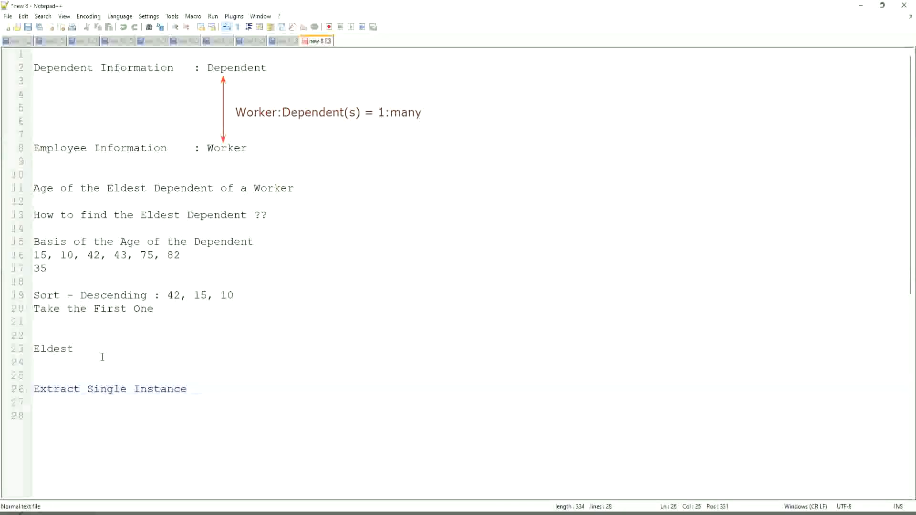
text(/ Lookup Related Value)
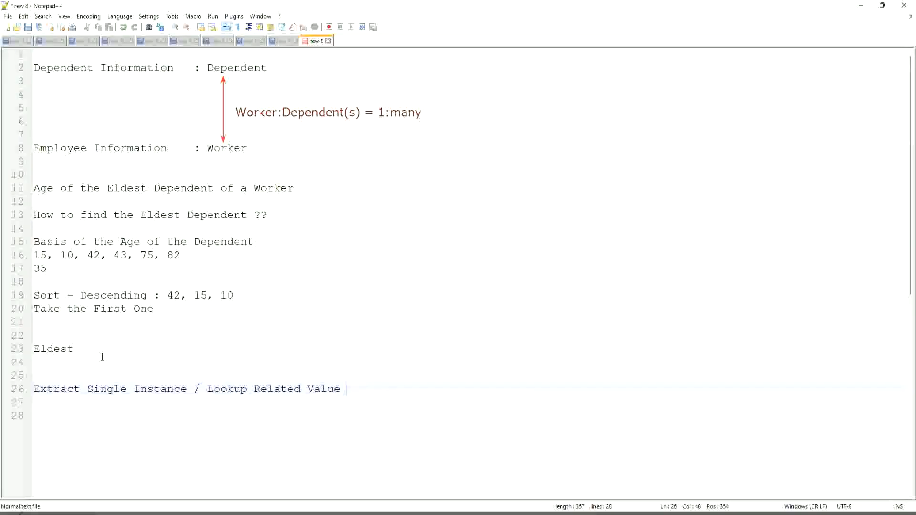
click(190, 389)
text((ESI))
click(396, 389)
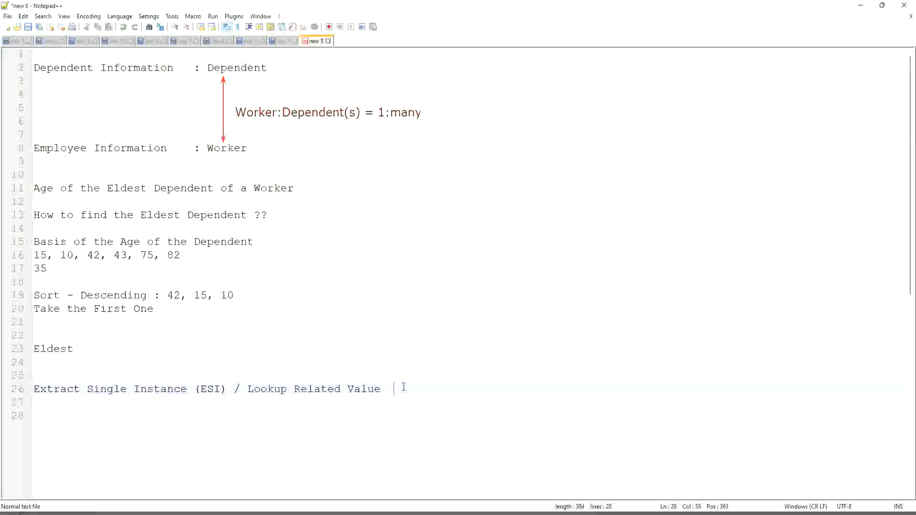
text((LRV))
click(420, 354)
click(225, 388)
drag(204, 389, 187, 399)
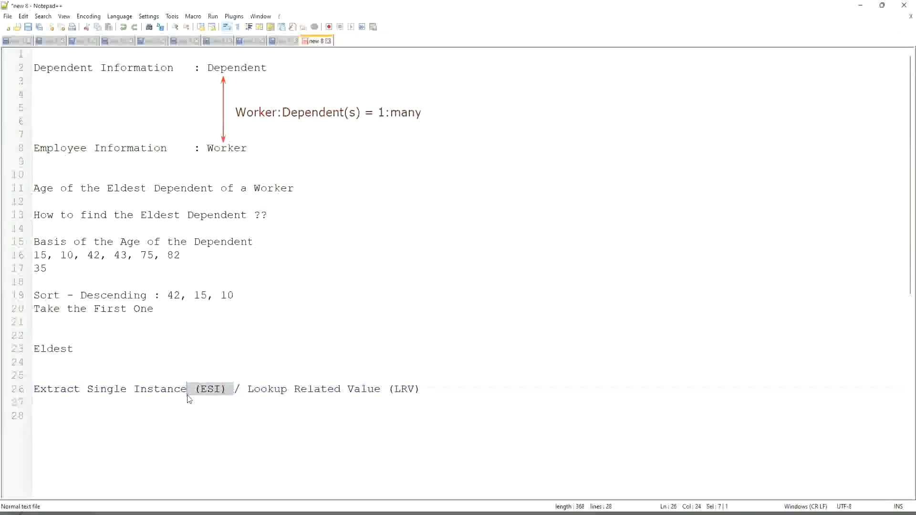
double_click(211, 389)
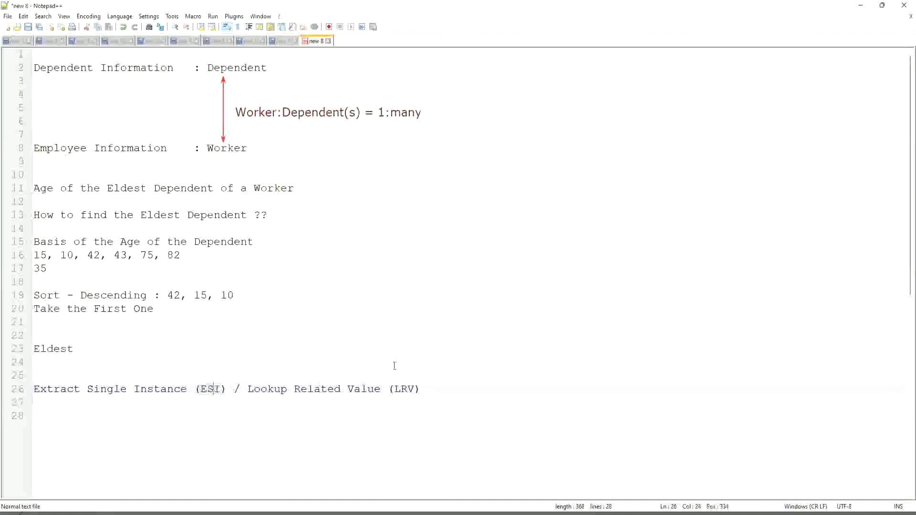
double_click(404, 389)
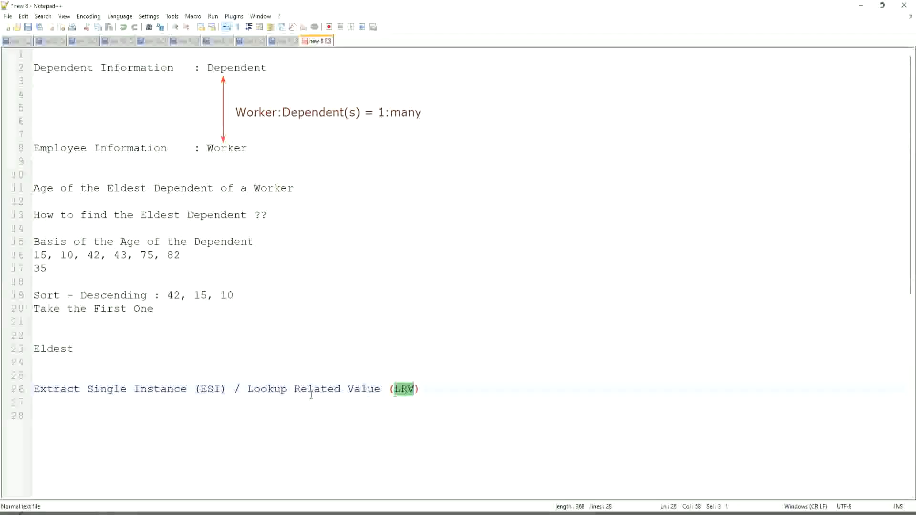
click(101, 390)
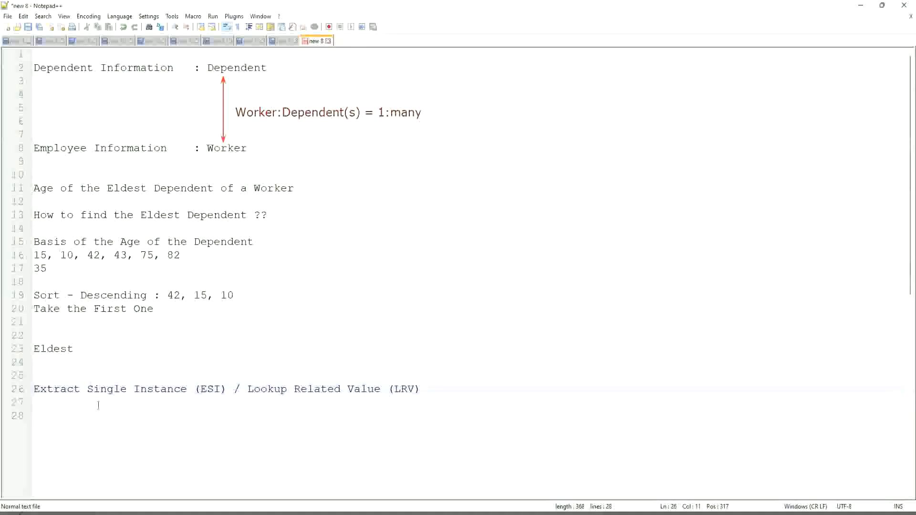
click(146, 390)
drag(227, 390, 10, 379)
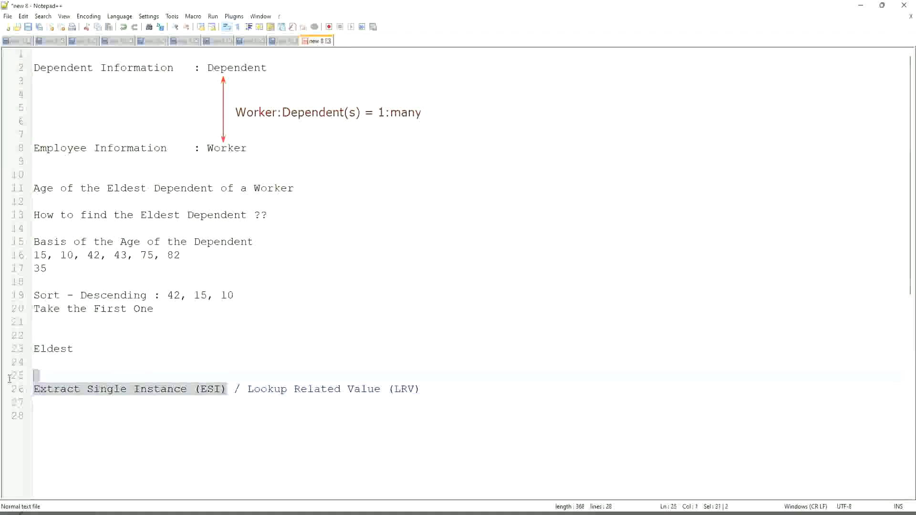
click(133, 391)
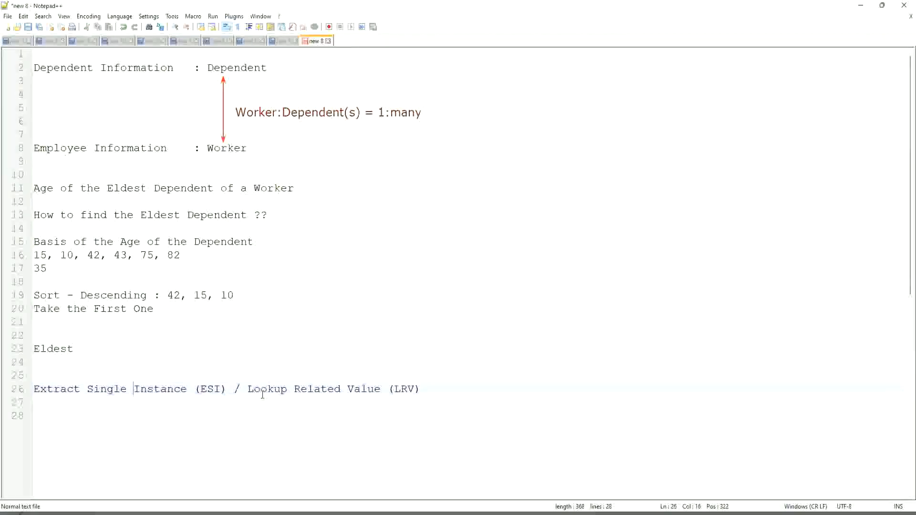
drag(247, 390, 381, 389)
shift+click(452, 390)
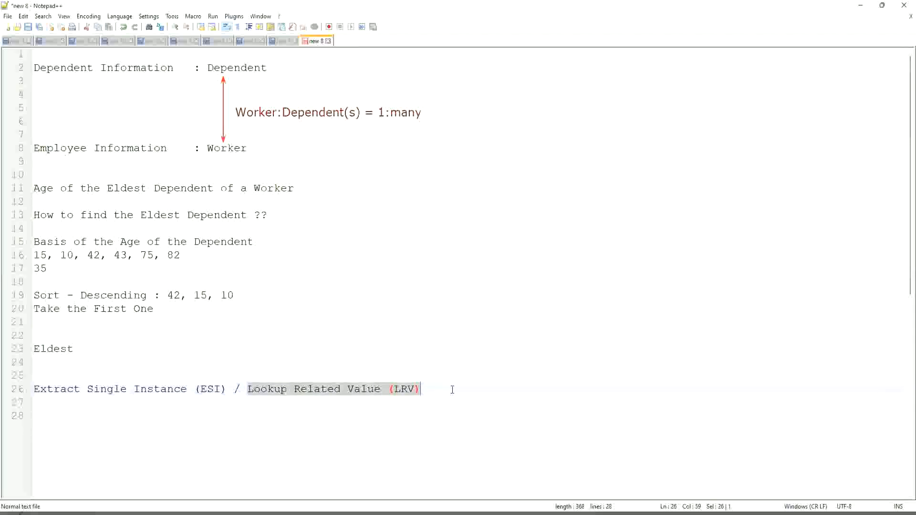
click(419, 336)
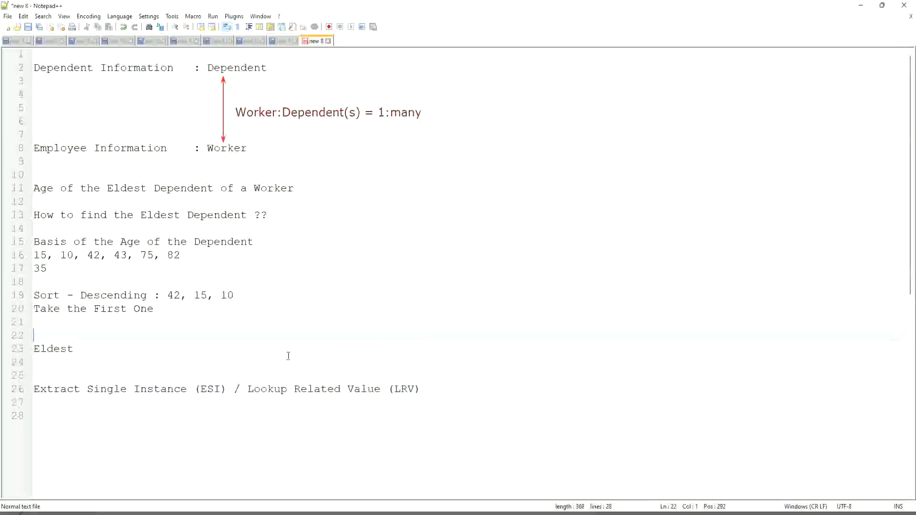
click(190, 367)
click(208, 391)
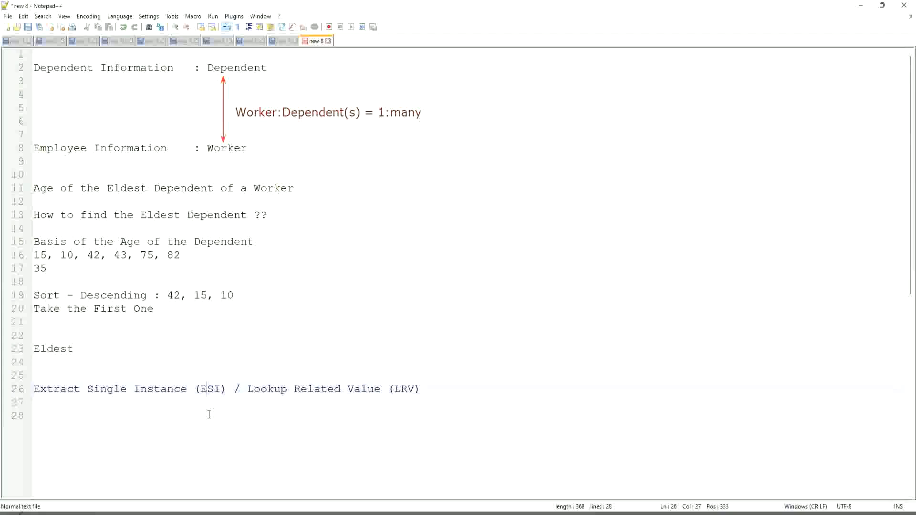